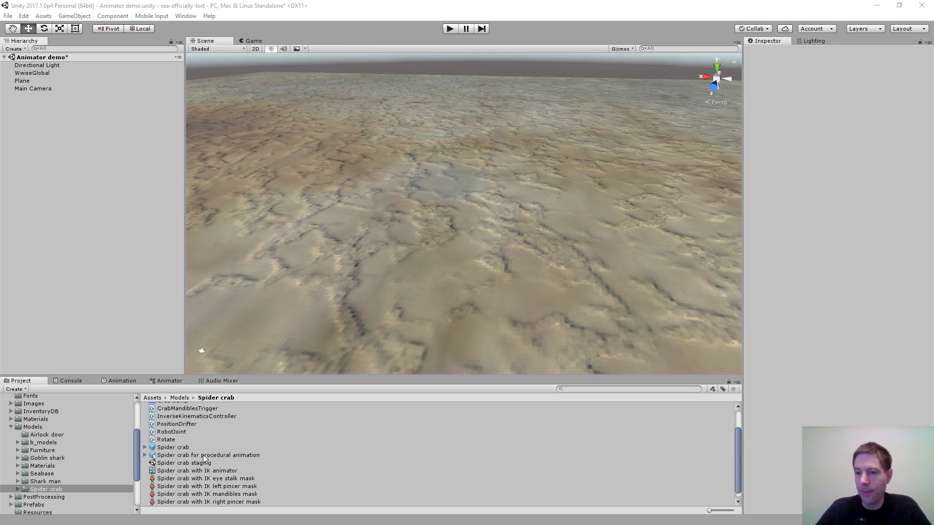
Examine the Model and Rig import settings of the Spider crab for procedural animation asset, including its animation type options
{"action": "left_click", "coordinate": [171, 456]}
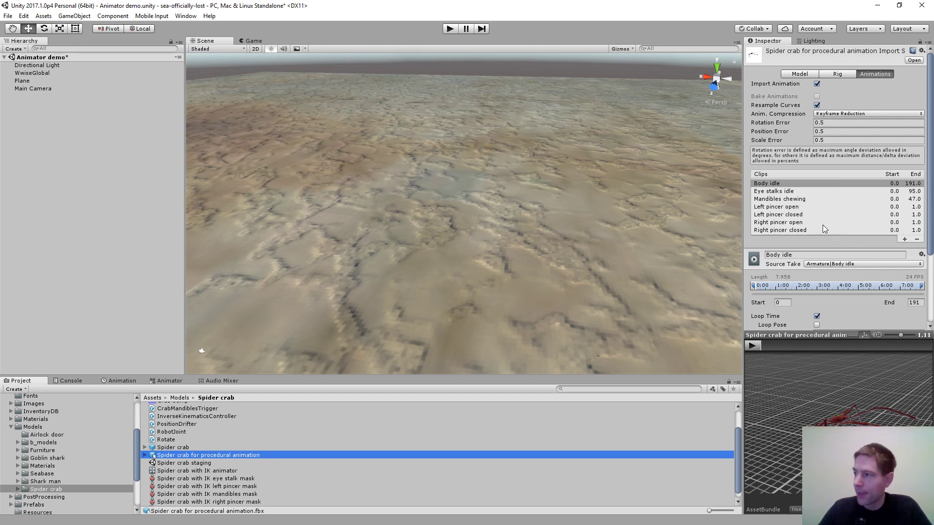
{"action": "left_click", "coordinate": [763, 187]}
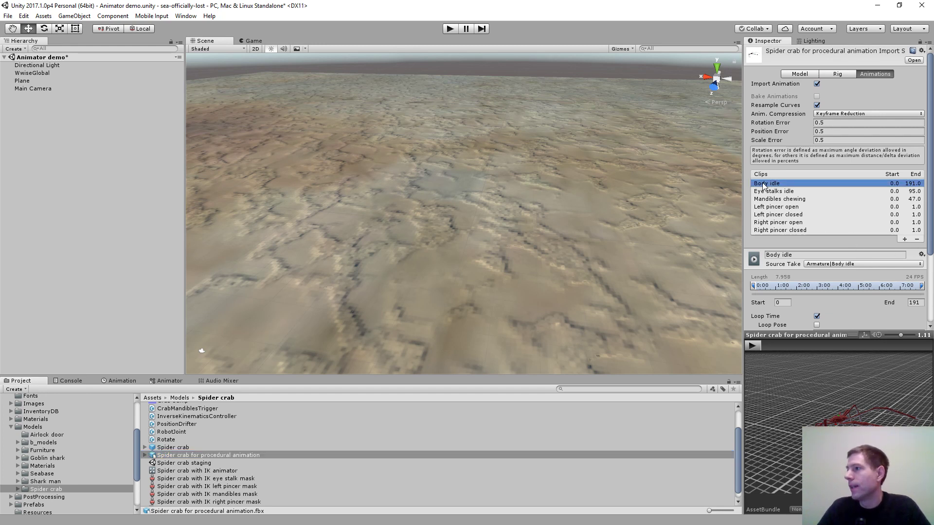
{"action": "left_click", "coordinate": [787, 74]}
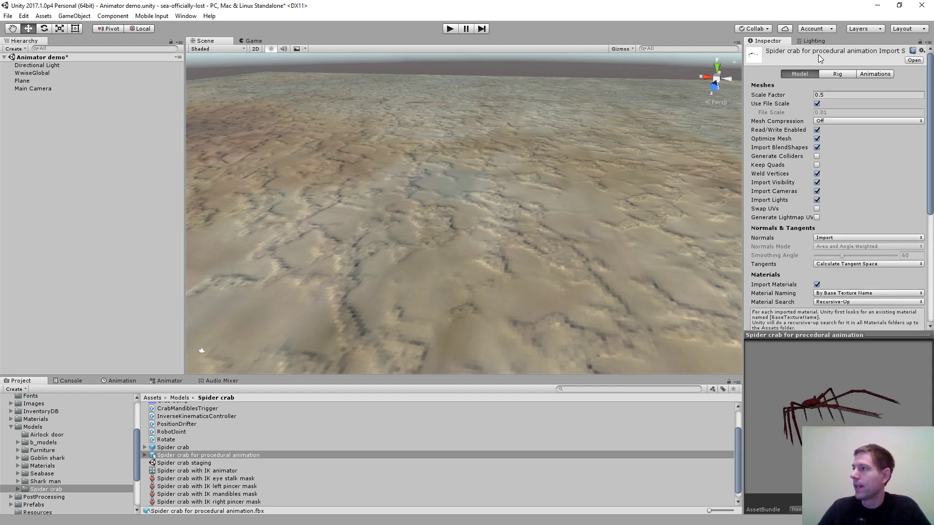
{"action": "left_click", "coordinate": [837, 74]}
{"action": "left_click", "coordinate": [799, 74]}
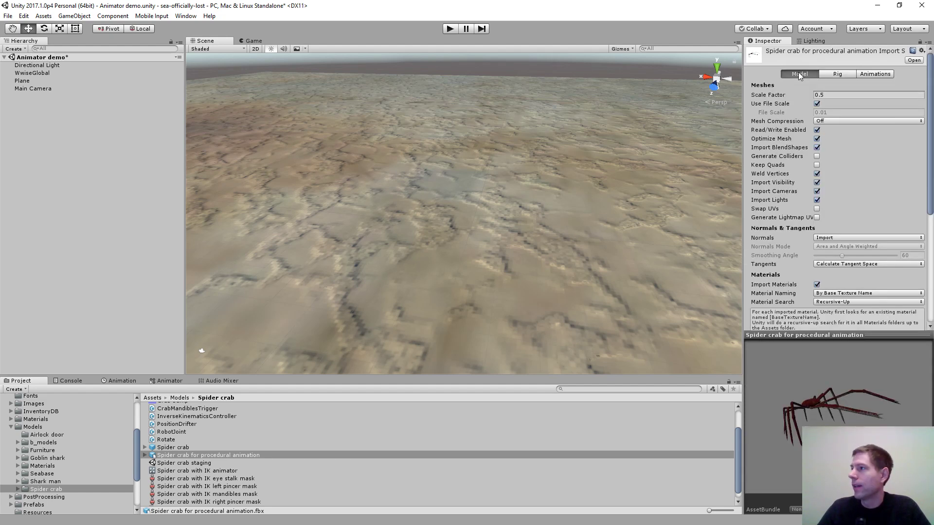
{"action": "left_click", "coordinate": [837, 75]}
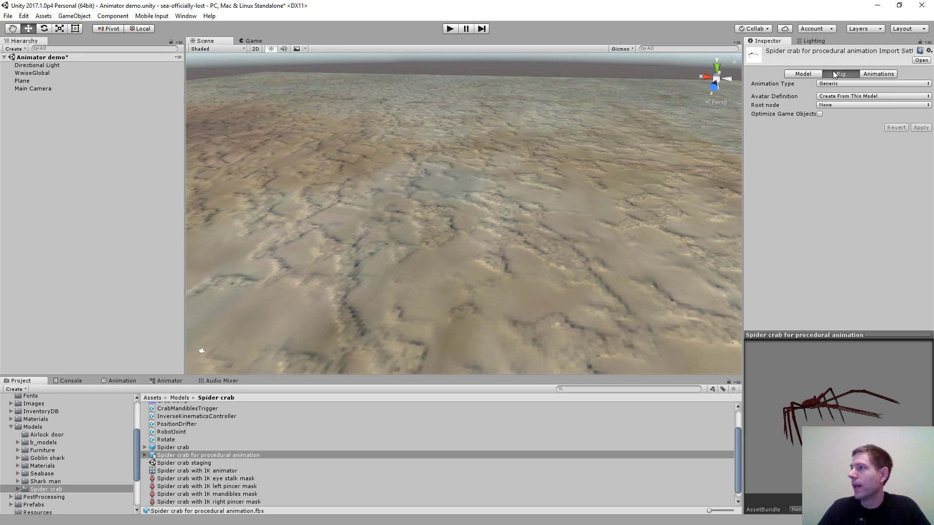
{"action": "left_click", "coordinate": [807, 75]}
{"action": "left_click", "coordinate": [837, 75]}
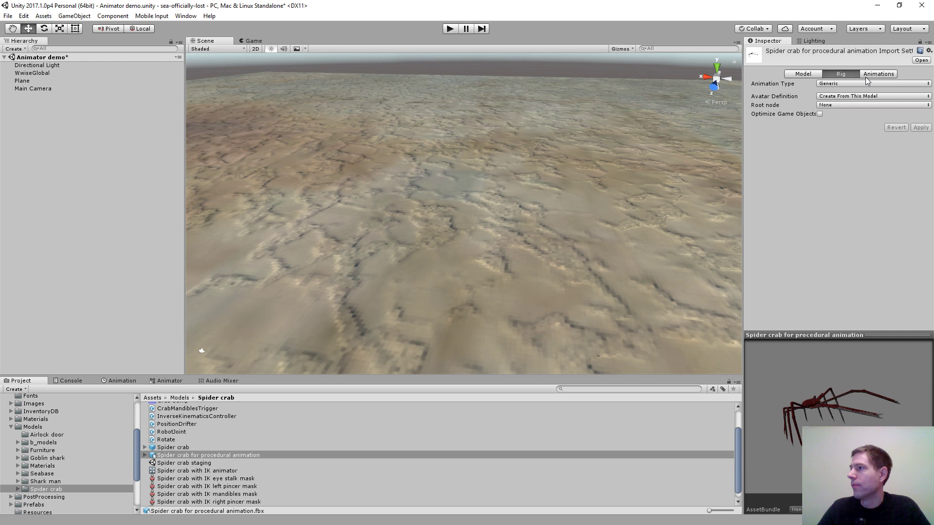
{"action": "left_click", "coordinate": [826, 85]}
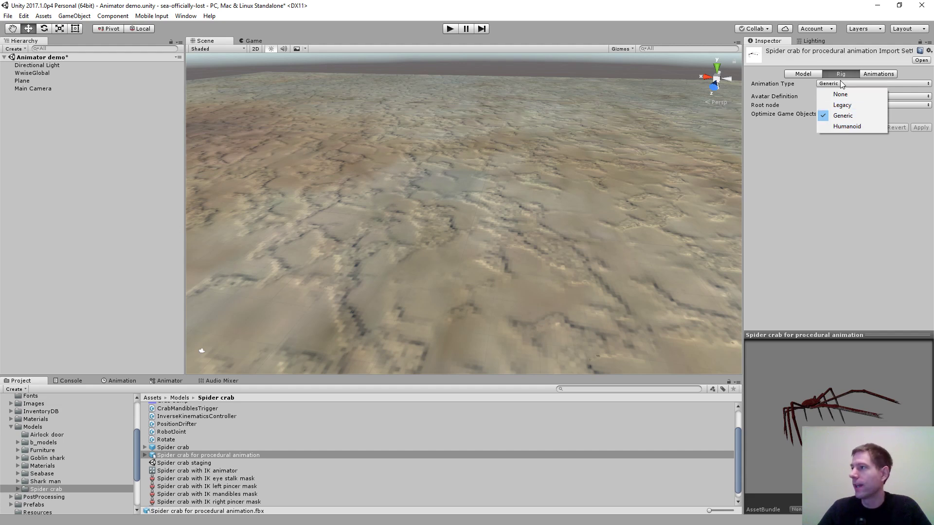
{"action": "left_click", "coordinate": [860, 79]}
Examine the Body idle clip's animation import settings, including the available source takes and the loop options
{"action": "left_click", "coordinate": [871, 76]}
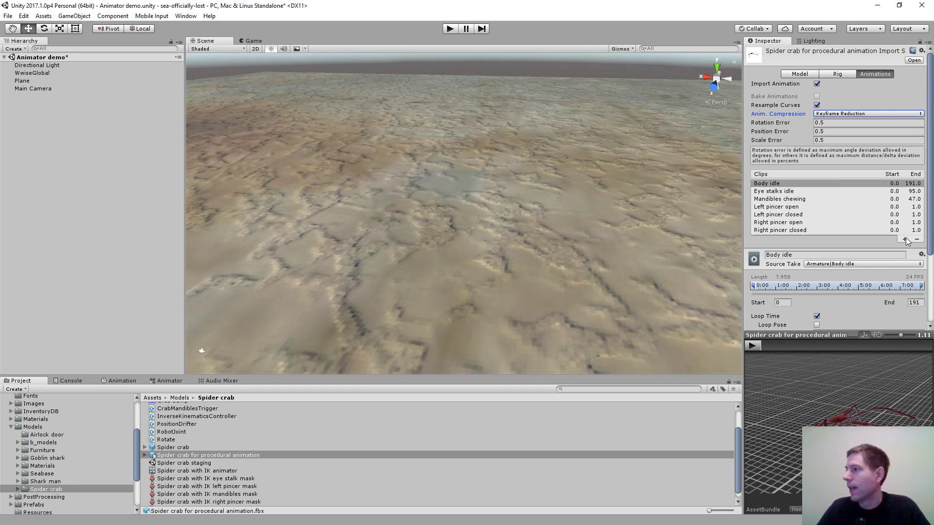
{"action": "left_click", "coordinate": [772, 187]}
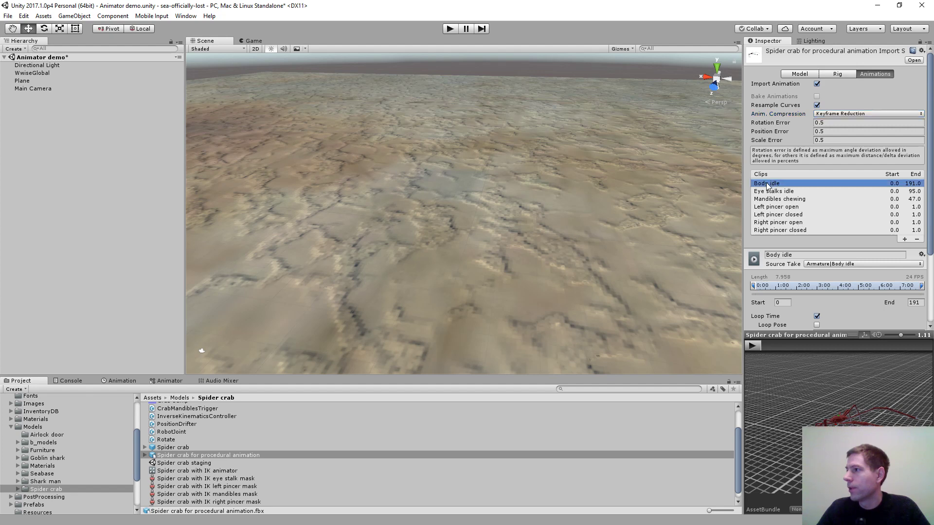
{"action": "left_click", "coordinate": [821, 264]}
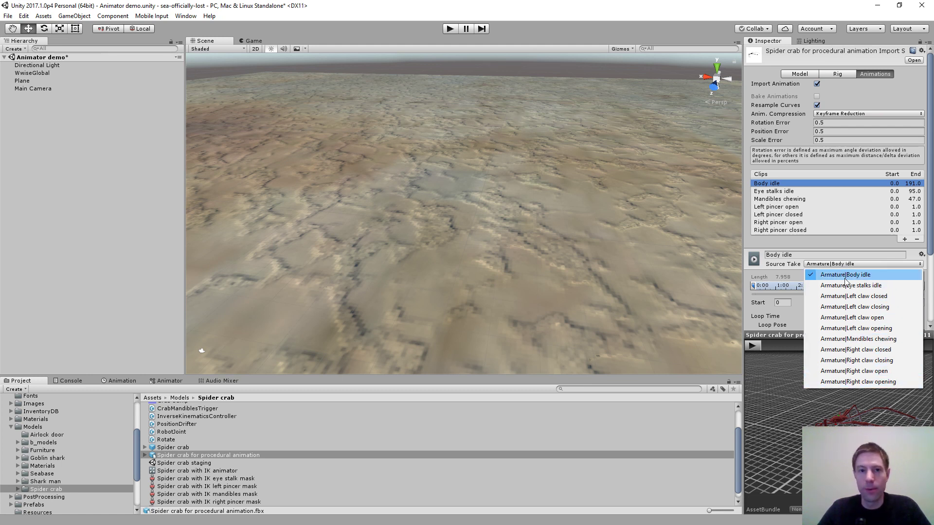
{"action": "left_click", "coordinate": [768, 184]}
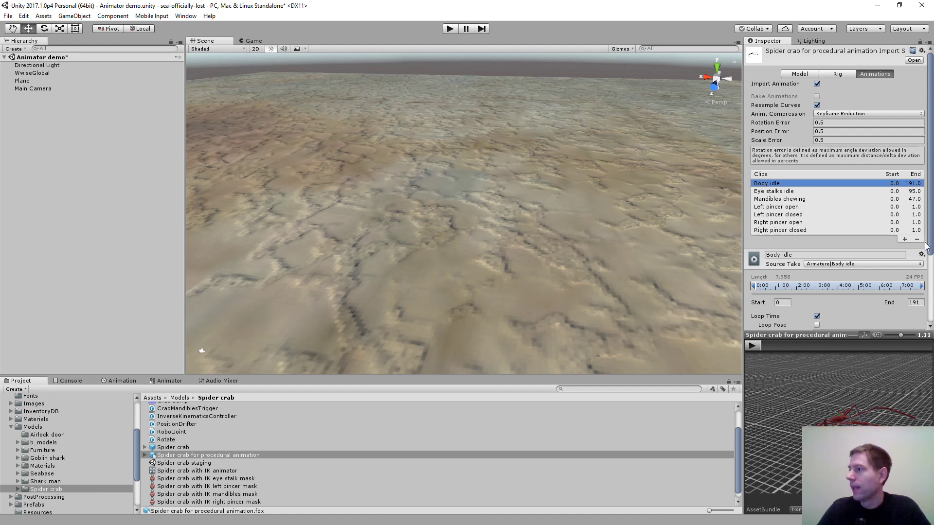
{"action": "scroll", "coordinate": [928, 265], "scroll_direction": "down", "scroll_amount": 2}
{"action": "left_click_drag", "start_coordinate": [929, 265], "coordinate": [931, 276]}
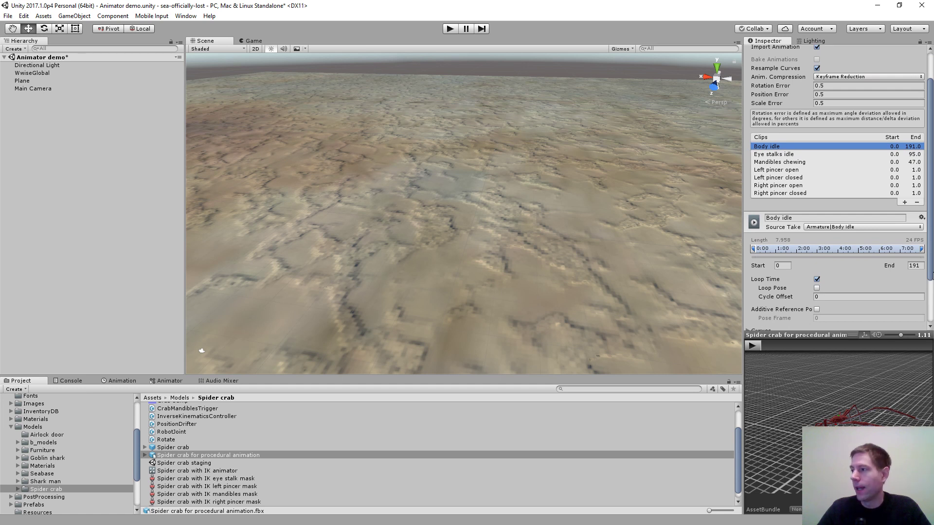
{"action": "scroll", "coordinate": [845, 280], "scroll_direction": "down", "scroll_amount": 1}
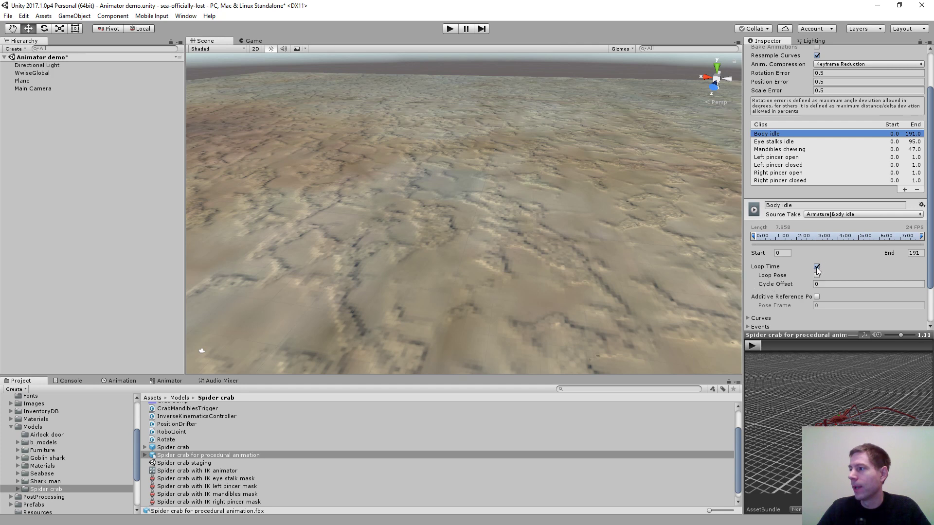
Play the Body idle clip in an enlarged preview of the crab, pause it and shrink the preview again
{"action": "left_click_drag", "start_coordinate": [832, 410], "coordinate": [858, 422]}
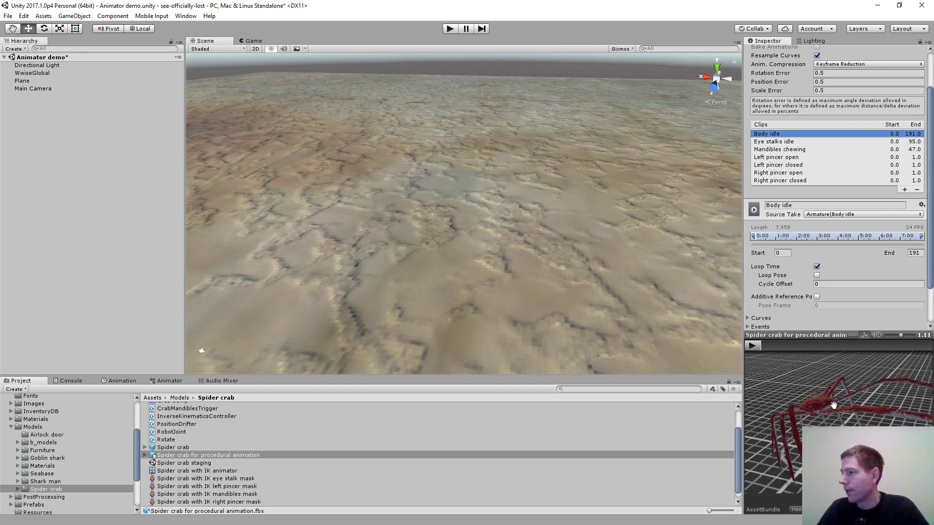
{"action": "left_click", "coordinate": [752, 345]}
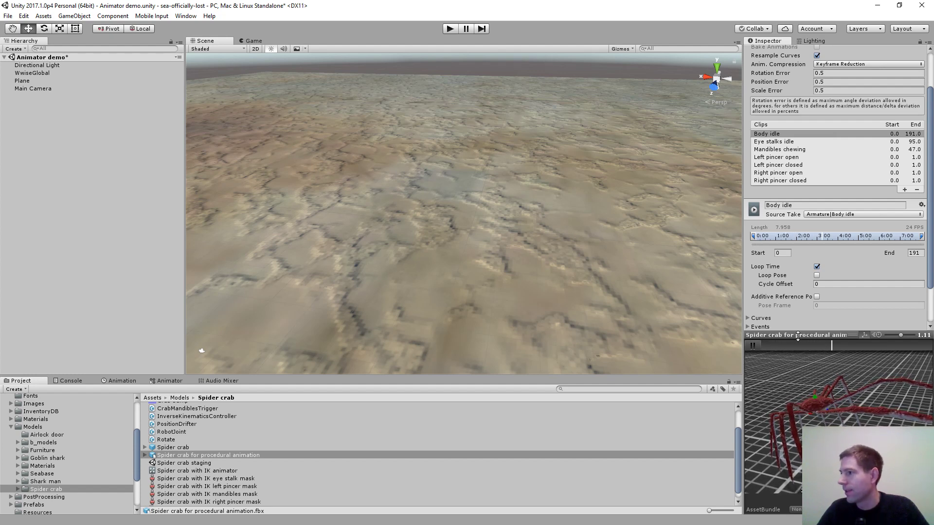
{"action": "left_click_drag", "start_coordinate": [798, 321], "coordinate": [799, 235]}
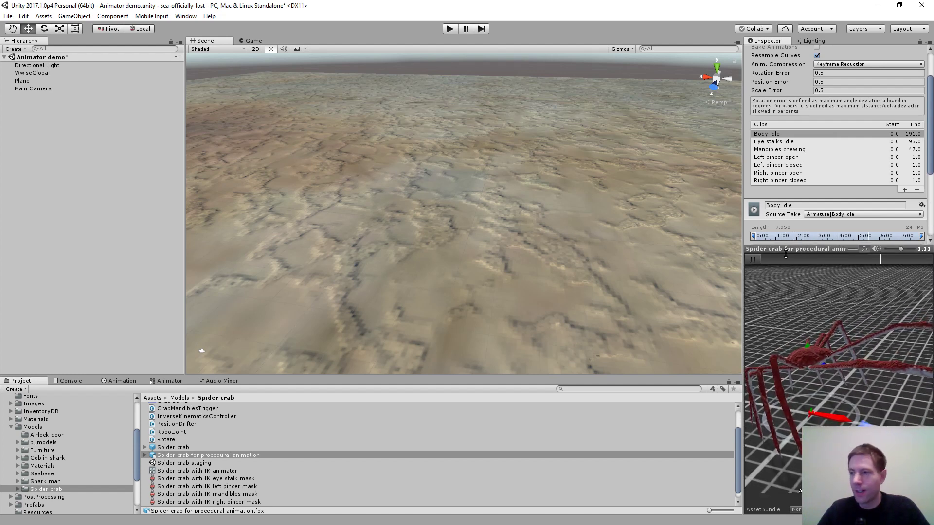
{"action": "left_click_drag", "start_coordinate": [743, 257], "coordinate": [607, 257]}
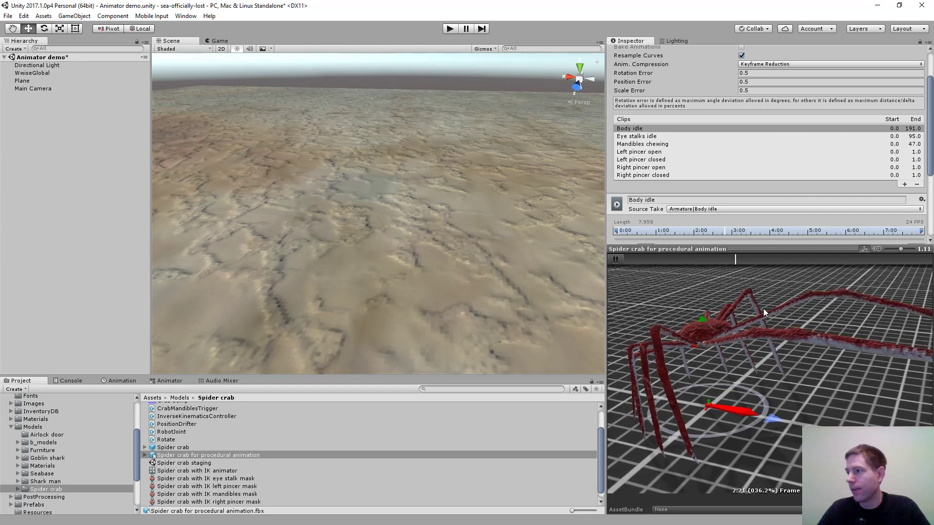
{"action": "left_click", "coordinate": [614, 259]}
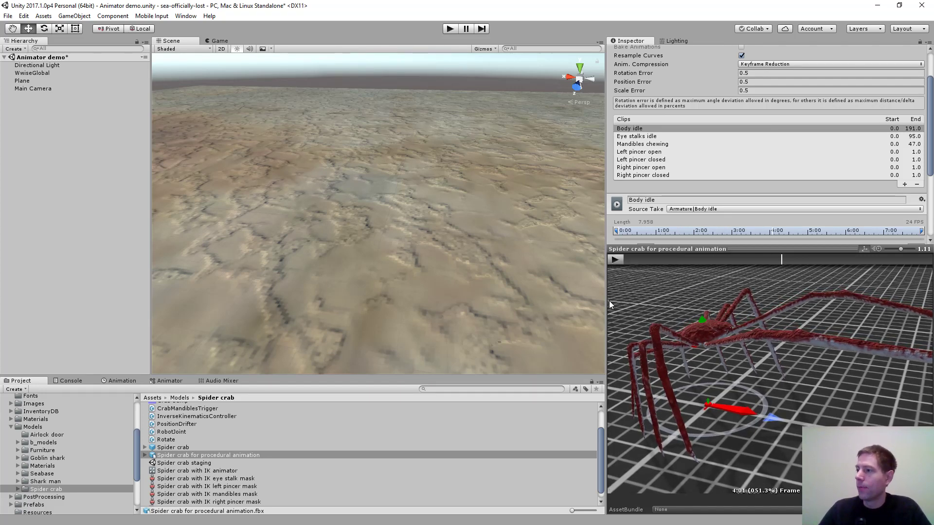
{"action": "left_click_drag", "start_coordinate": [606, 302], "coordinate": [825, 284]}
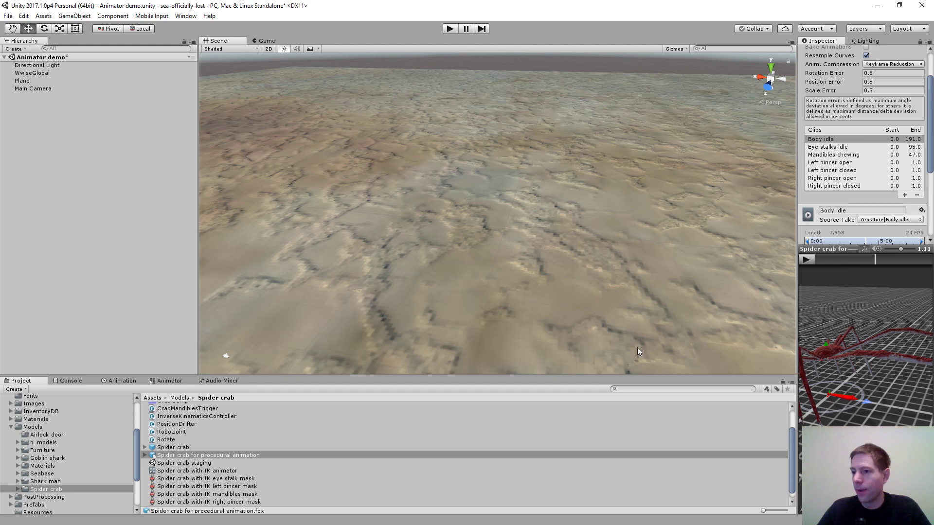
Expand the Spider crab for procedural animation asset to see its contents and inspect the Body idle clip
{"action": "left_click", "coordinate": [144, 454]}
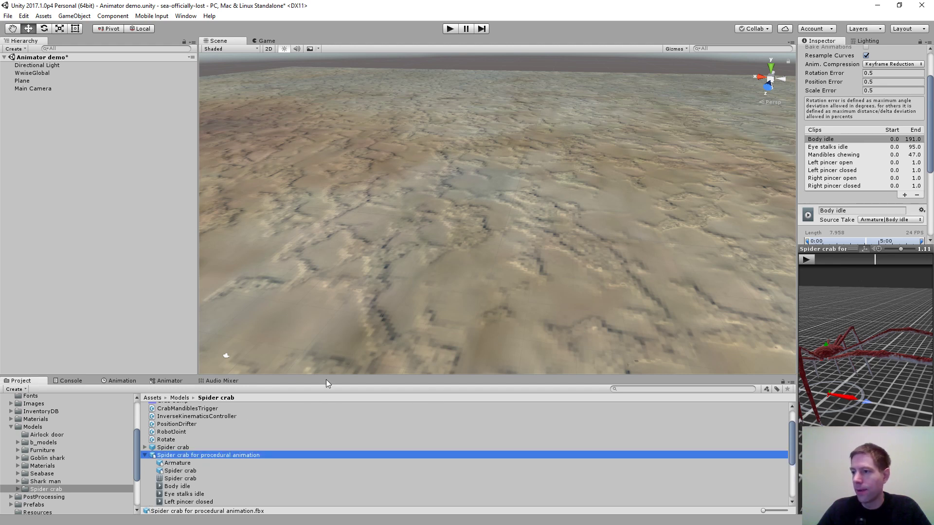
{"action": "left_click_drag", "start_coordinate": [324, 376], "coordinate": [316, 289]}
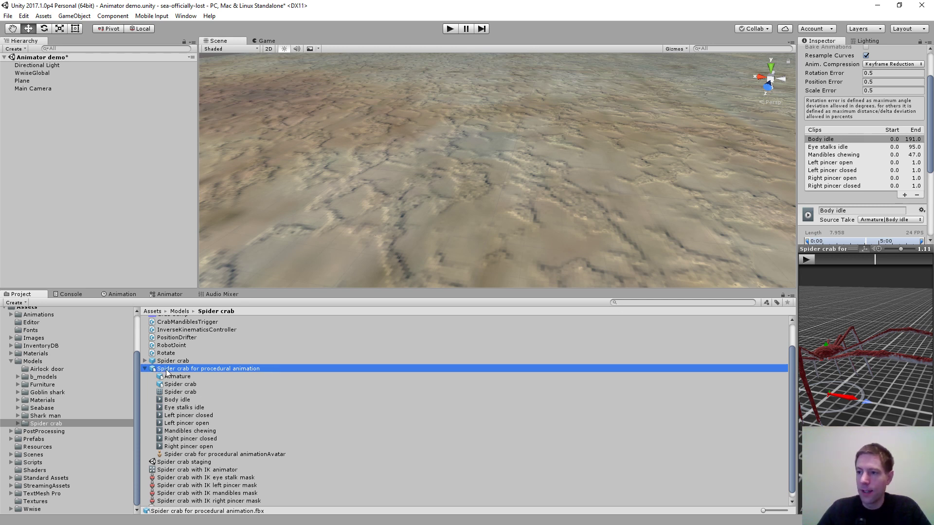
{"action": "left_click", "coordinate": [177, 400]}
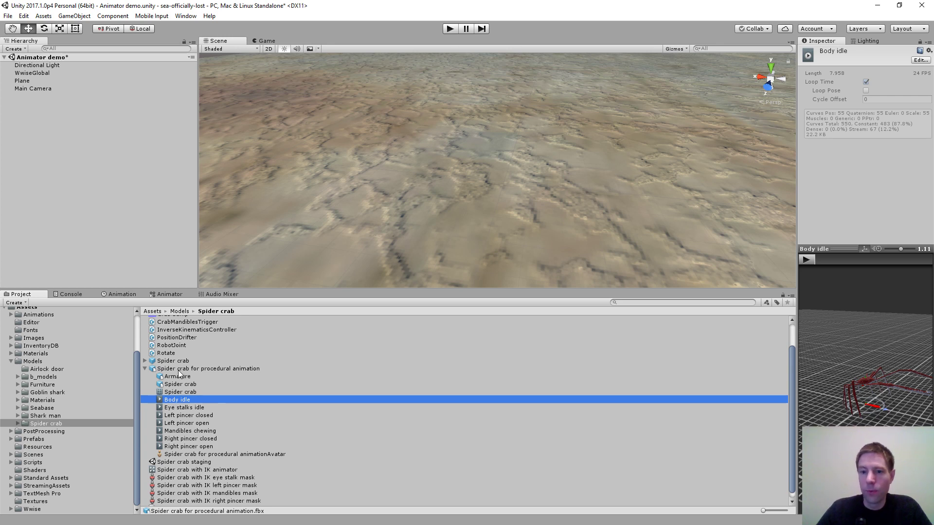
Add the Spider crab for procedural animation model to the Animator demo scene
{"action": "left_click_drag", "start_coordinate": [180, 369], "coordinate": [90, 193]}
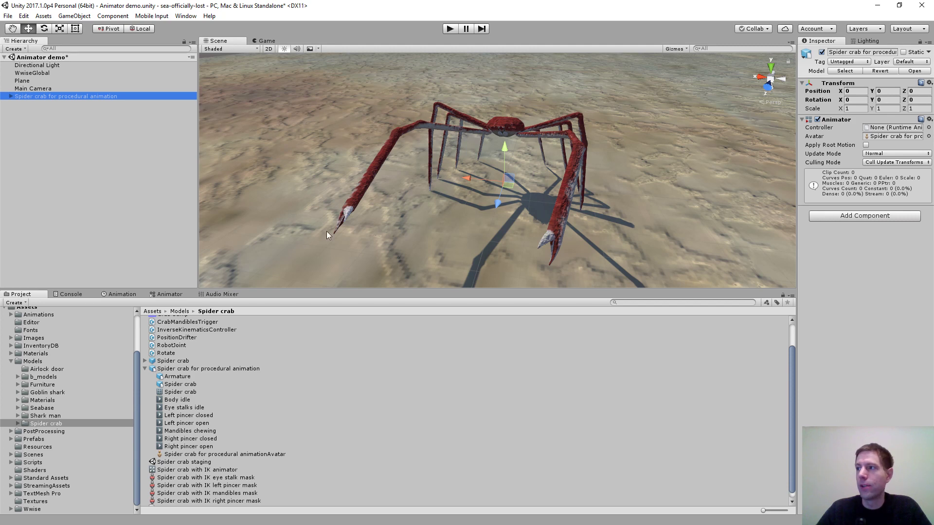
{"action": "scroll", "coordinate": [532, 156], "scroll_direction": "up", "scroll_amount": 4}
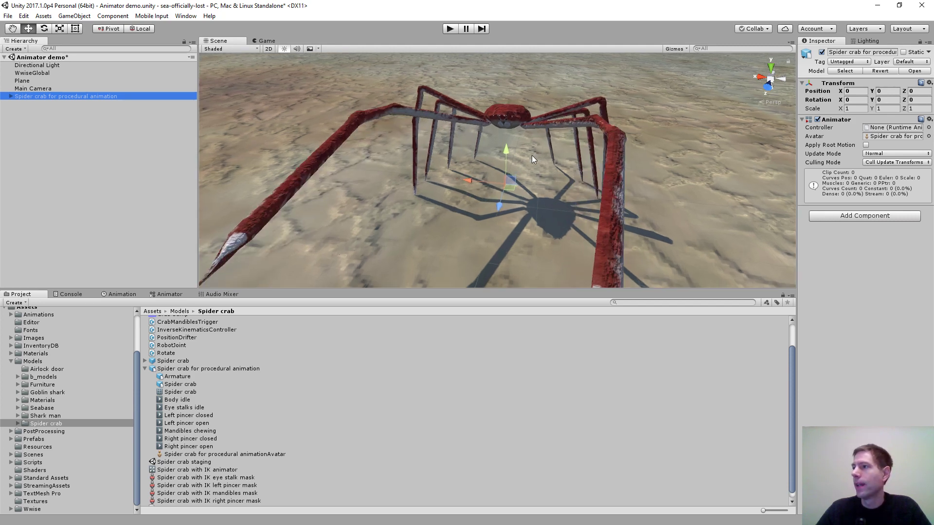
{"action": "middle_click_drag", "start_coordinate": [511, 146], "coordinate": [492, 168]}
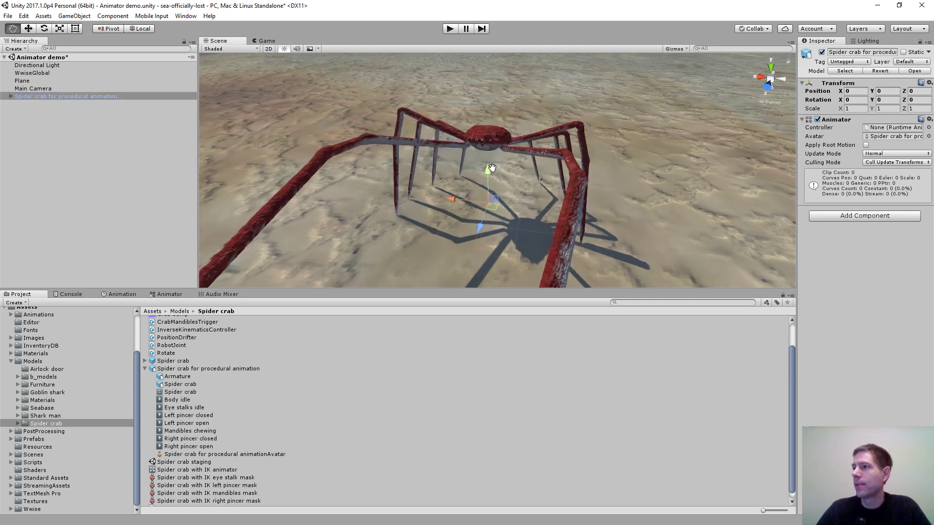
Run the scene to check the crab without an animator controller, and stop play mode
{"action": "left_click_drag", "start_coordinate": [342, 287], "coordinate": [342, 381]}
{"action": "left_click", "coordinate": [450, 29]}
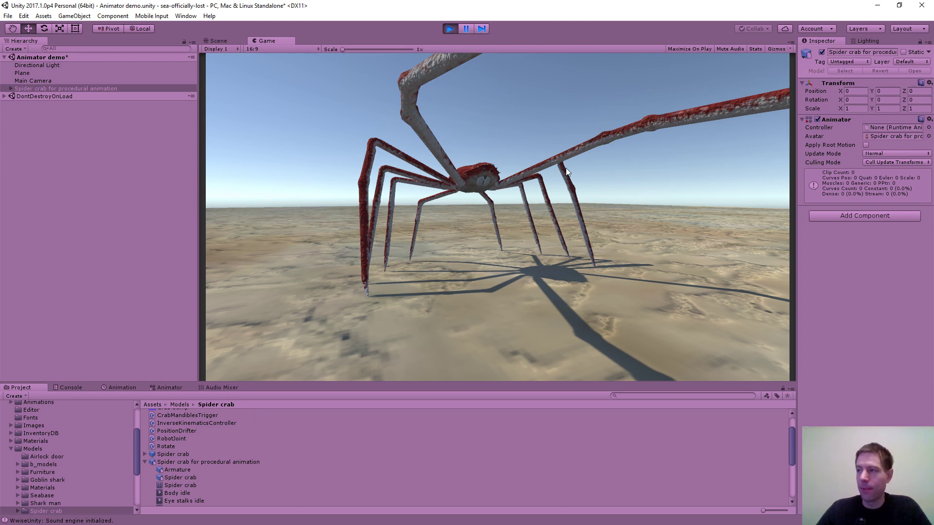
{"action": "left_click", "coordinate": [449, 29]}
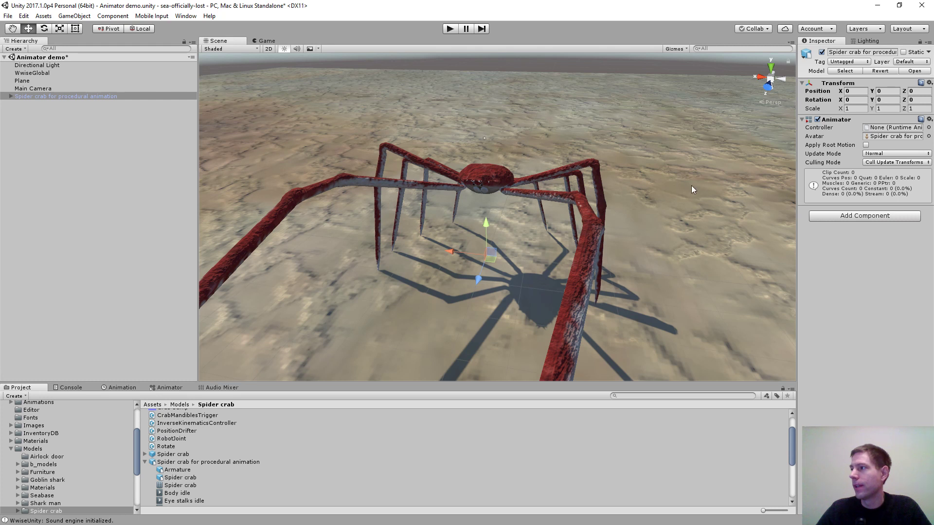
Create an Animator Controller named "Test animator" in the Spider crab folder
{"action": "left_click_drag", "start_coordinate": [798, 284], "coordinate": [765, 285]}
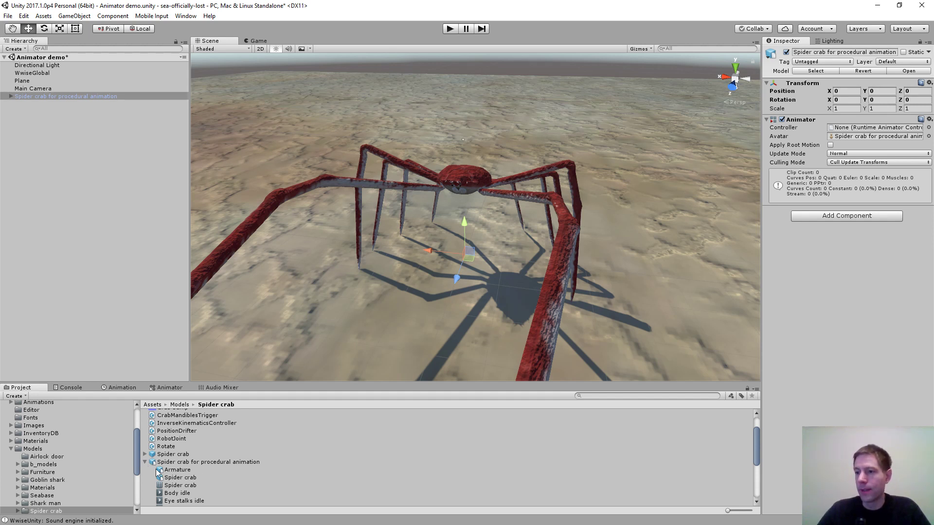
{"action": "left_click", "coordinate": [145, 461]}
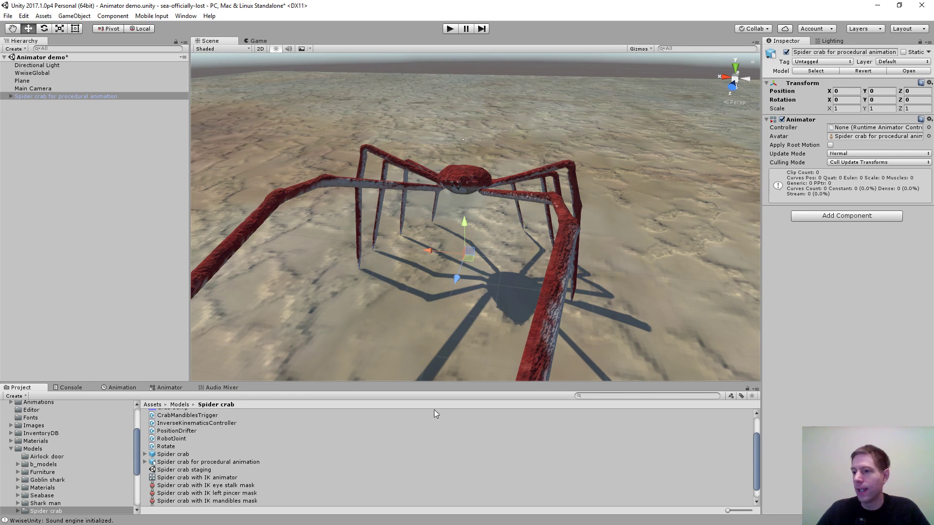
{"action": "left_click", "coordinate": [369, 446]}
{"action": "right_click", "coordinate": [368, 447]}
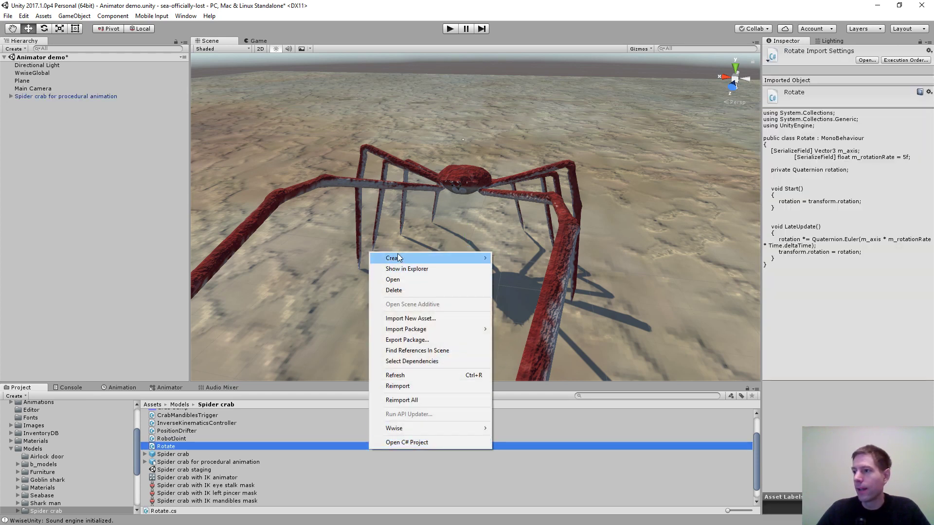
{"action": "mouse_move", "coordinate": [398, 258]}
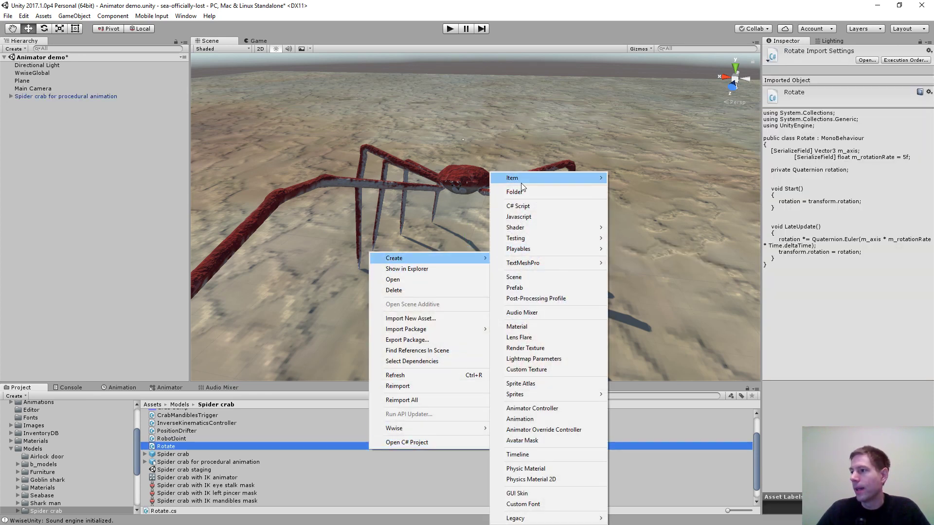
{"action": "left_click", "coordinate": [527, 421]}
{"action": "type", "text": "T"}
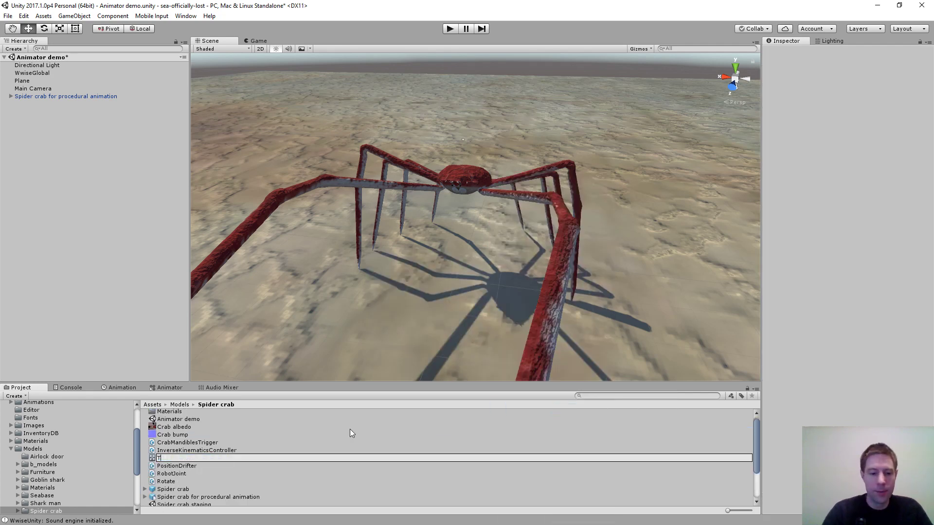
{"action": "type", "text": "est animator"}
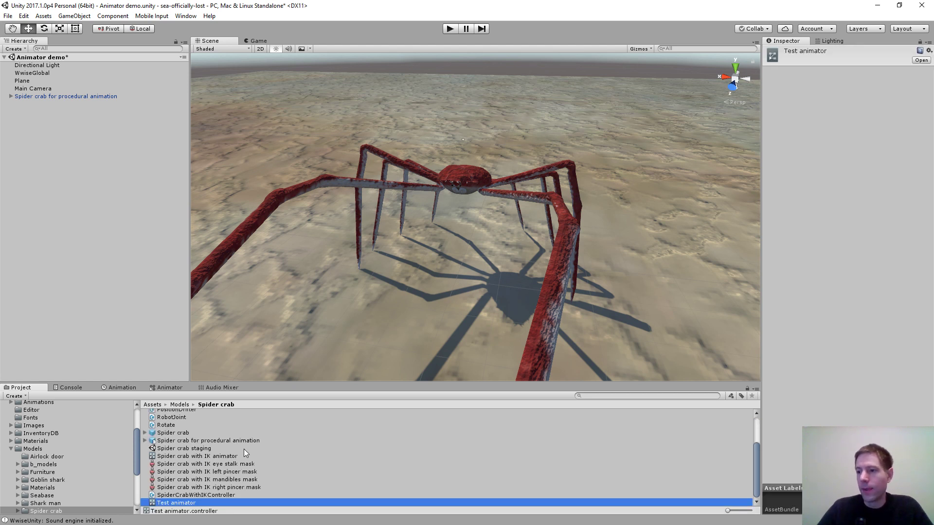
Assign Test animator as the controller of the scene crab's Animator component
{"action": "left_click", "coordinate": [58, 96]}
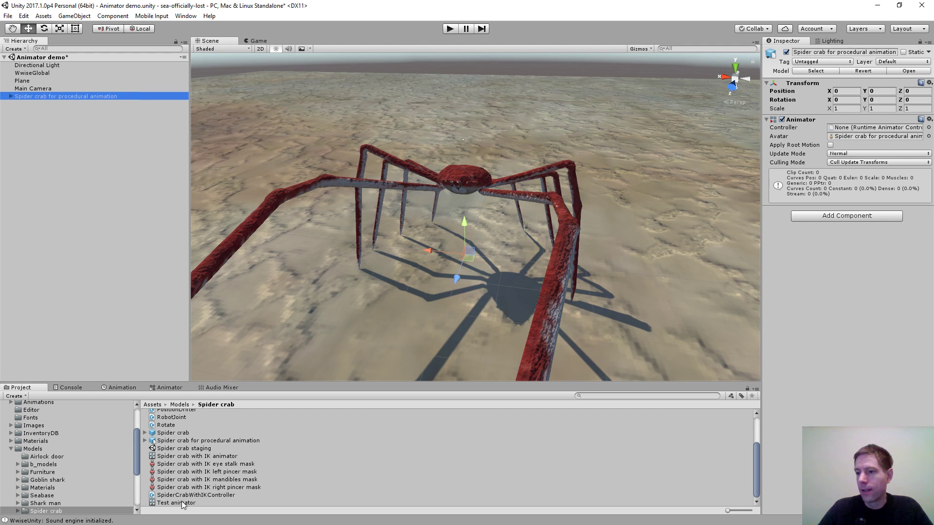
{"action": "left_click_drag", "start_coordinate": [182, 503], "coordinate": [850, 130]}
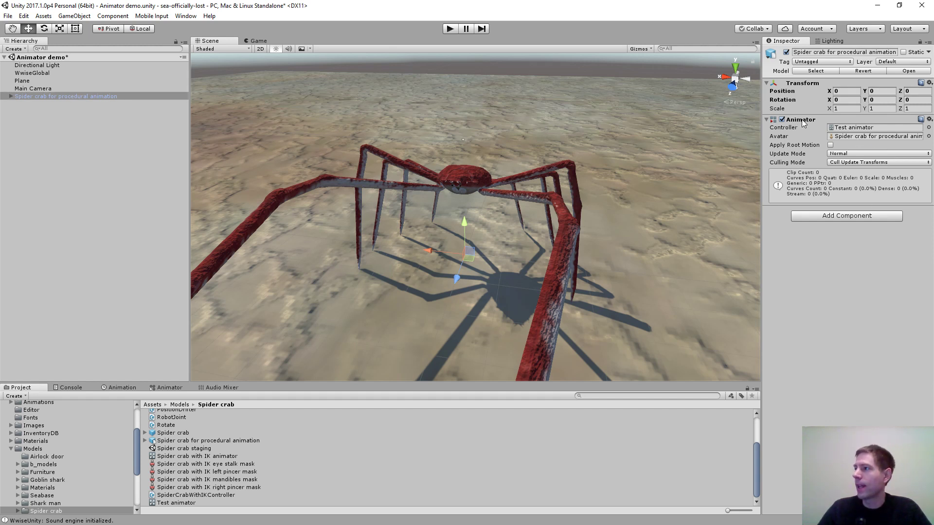
Look through the animation clips contained in the Spider crab for procedural animation model, and return to the Assets folder
{"action": "left_click", "coordinate": [145, 440]}
{"action": "scroll", "coordinate": [209, 452], "scroll_direction": "down", "scroll_amount": 3}
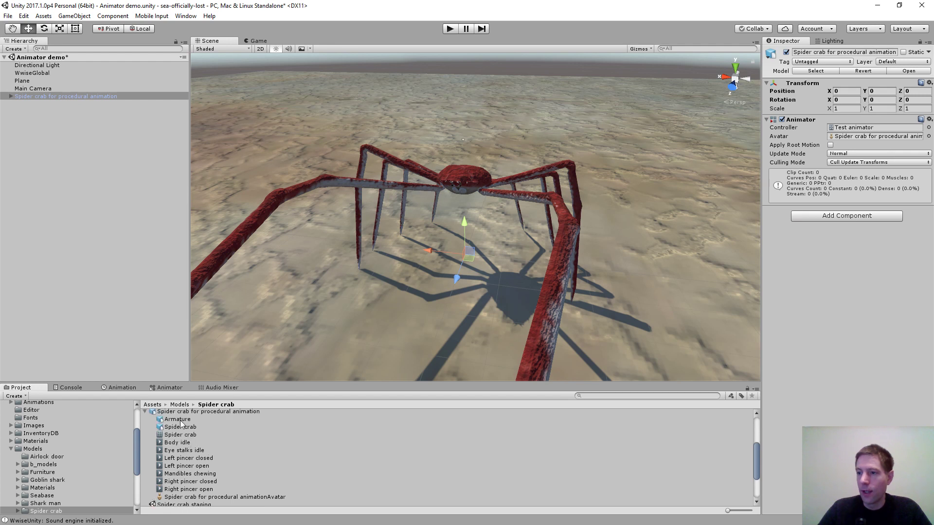
{"action": "scroll", "coordinate": [181, 421], "scroll_direction": "up", "scroll_amount": 2}
{"action": "left_click", "coordinate": [151, 405]}
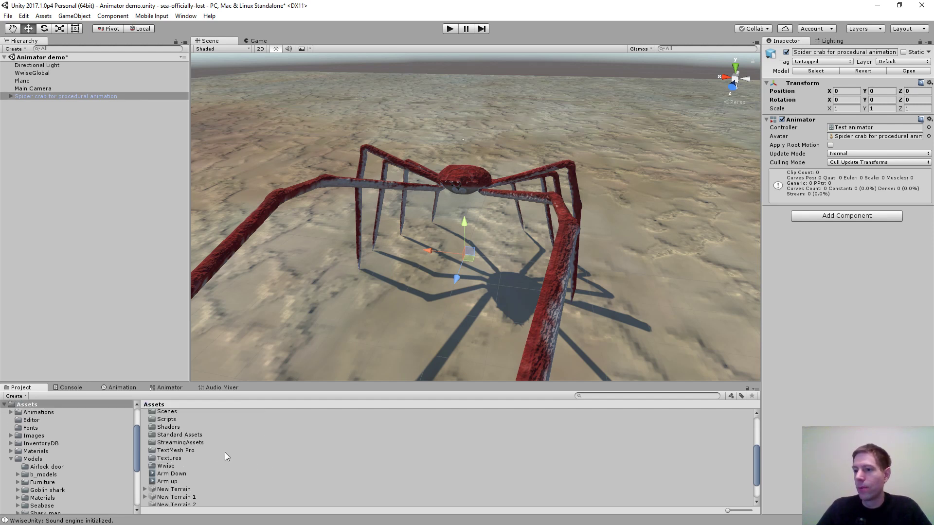
Close the docked Animator window and reopen it alongside the Scene and Game views
{"action": "left_click", "coordinate": [171, 387]}
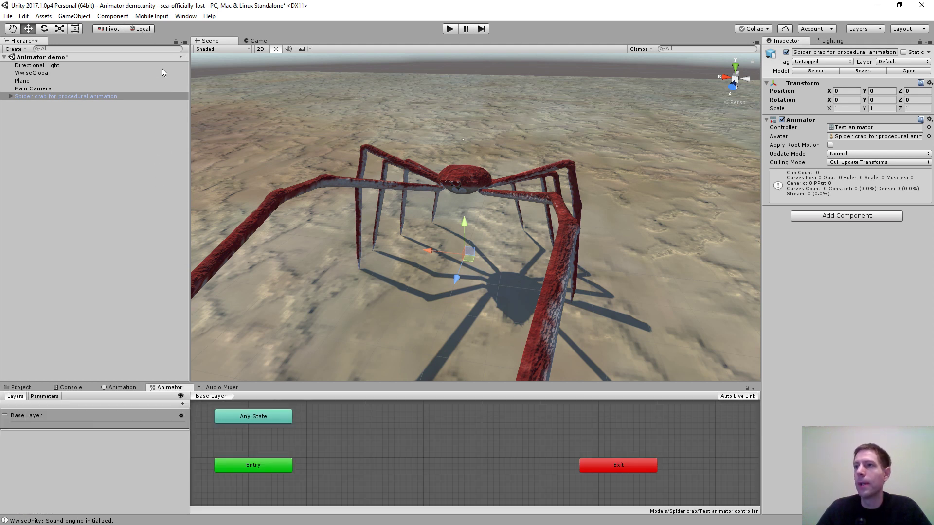
{"action": "right_click", "coordinate": [168, 388]}
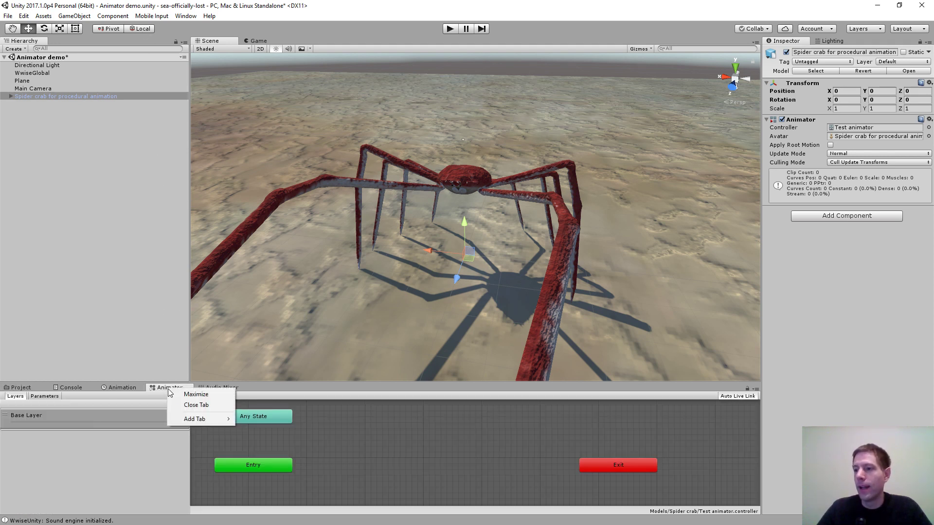
{"action": "left_click", "coordinate": [195, 405]}
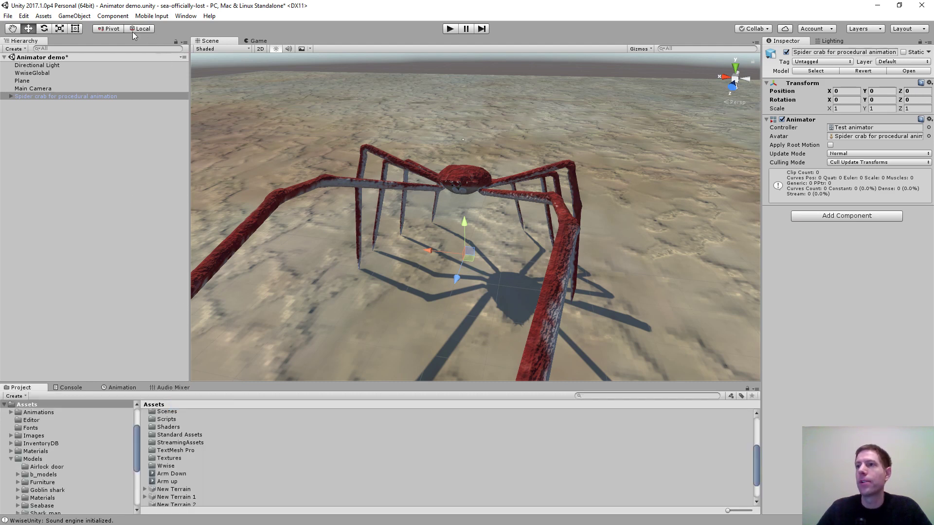
{"action": "left_click", "coordinate": [185, 16]}
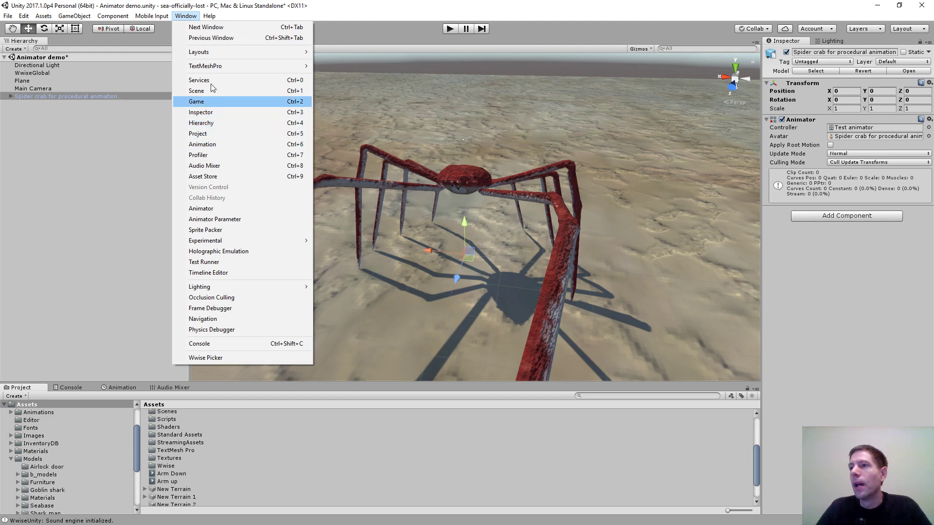
{"action": "left_click", "coordinate": [201, 208]}
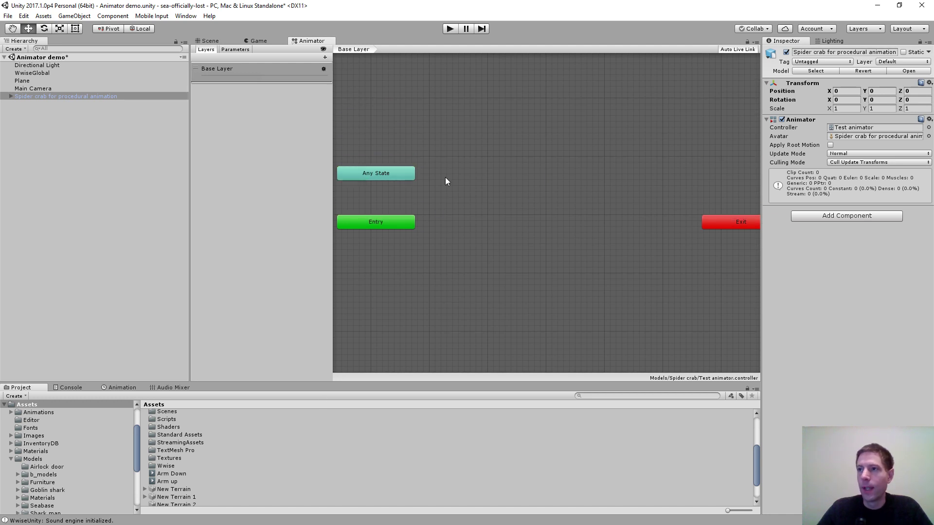
Examine how the Animator window and the component settings respond to selecting the scene's spider crab or the Main Camera
{"action": "left_click", "coordinate": [45, 97]}
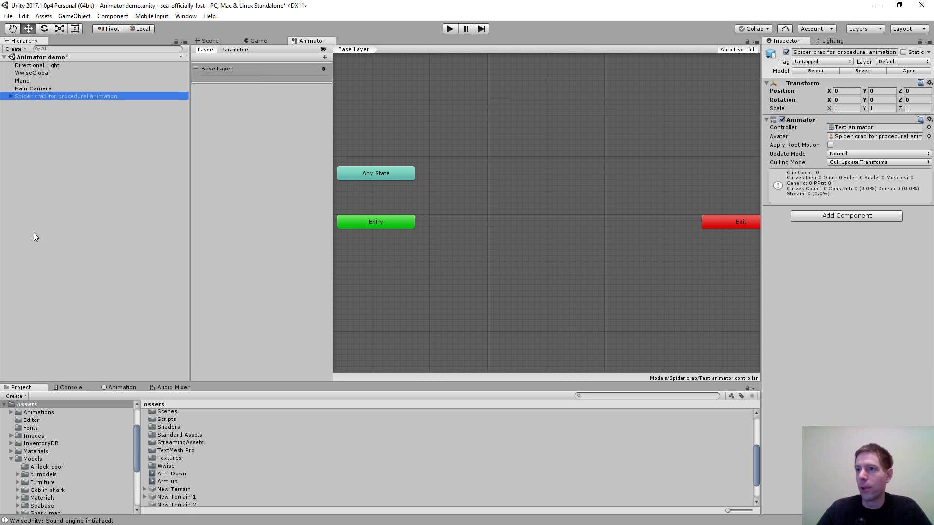
{"action": "left_click", "coordinate": [56, 222]}
{"action": "left_click", "coordinate": [36, 89]}
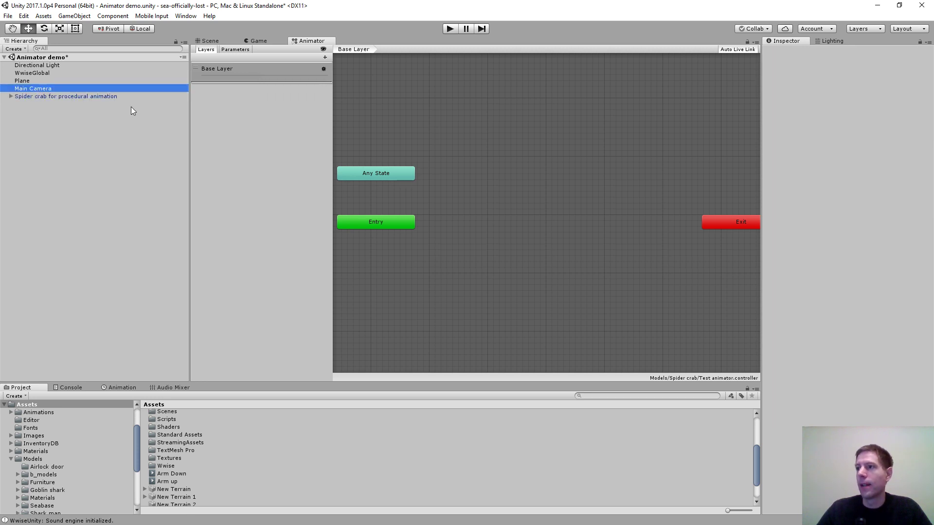
{"action": "left_click", "coordinate": [30, 98]}
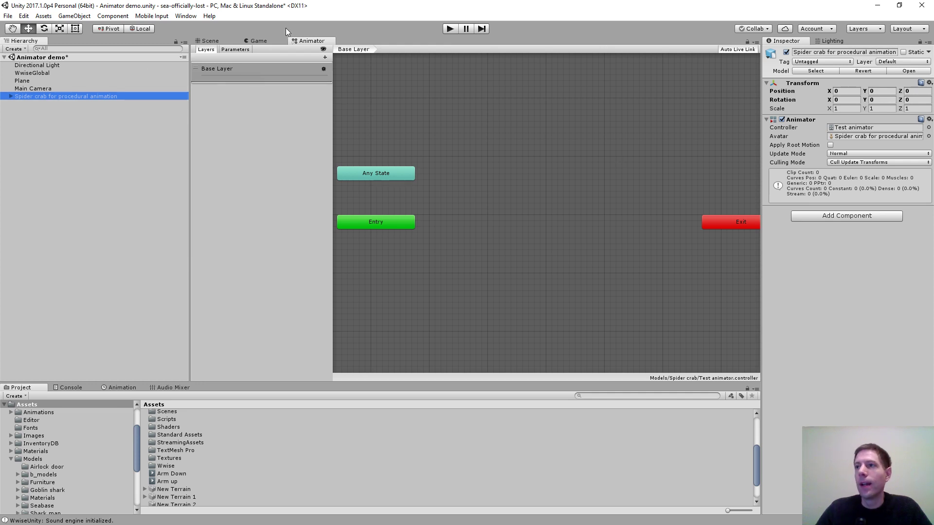
{"action": "left_click", "coordinate": [225, 41]}
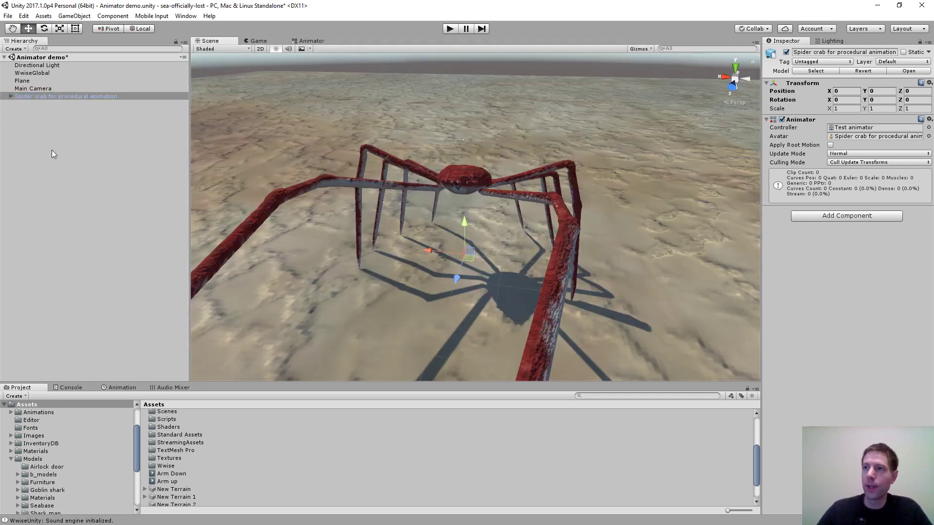
{"action": "left_click", "coordinate": [51, 95]}
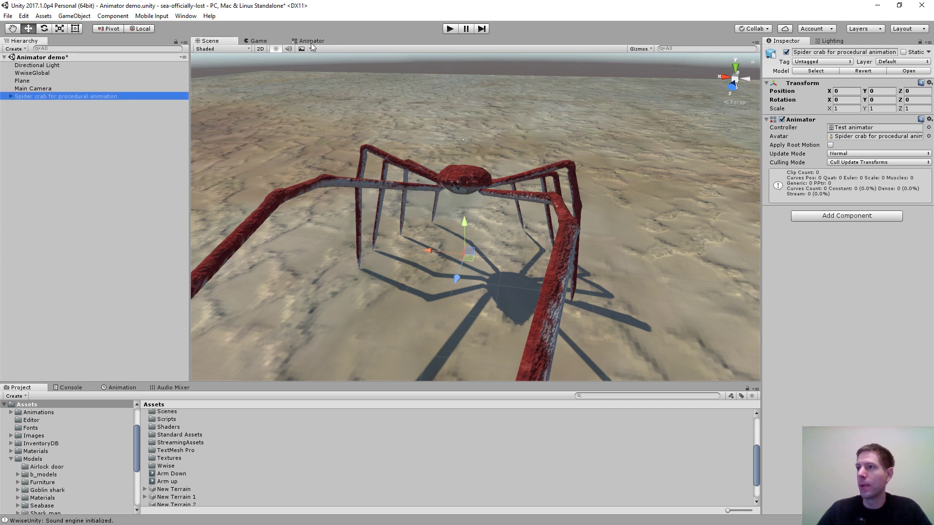
{"action": "left_click", "coordinate": [309, 41]}
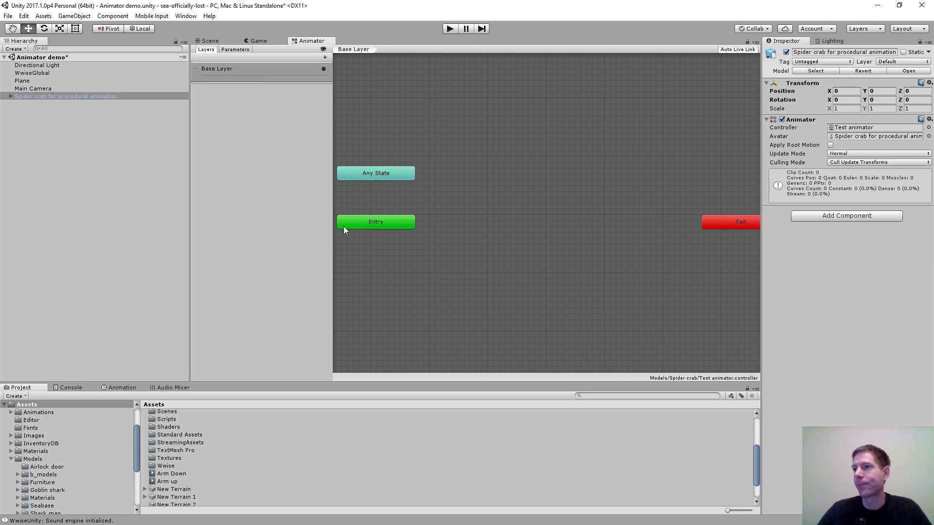
Add the Body idle clip from the Spider crab for procedural animation model as a Base Layer state, and select it to show its settings
{"action": "scroll", "coordinate": [200, 460], "scroll_direction": "up", "scroll_amount": 3}
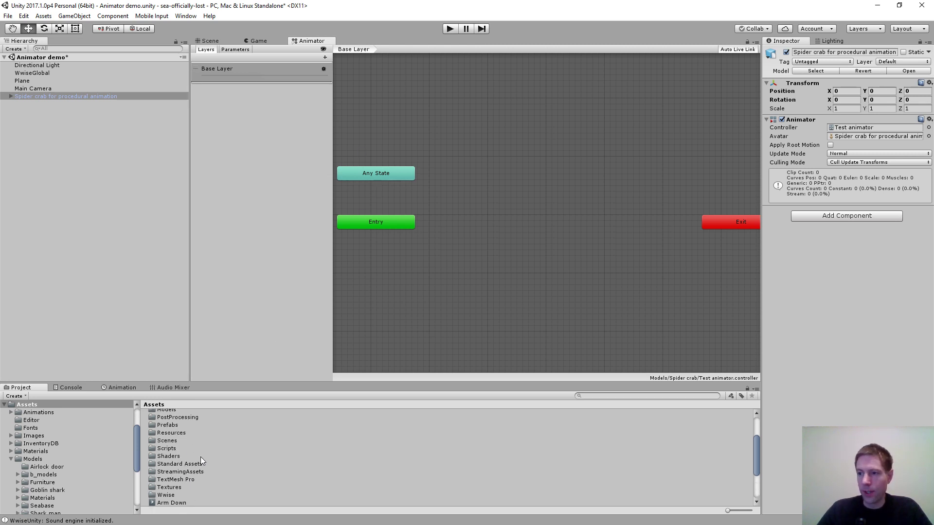
{"action": "scroll", "coordinate": [207, 444], "scroll_direction": "up", "scroll_amount": 3}
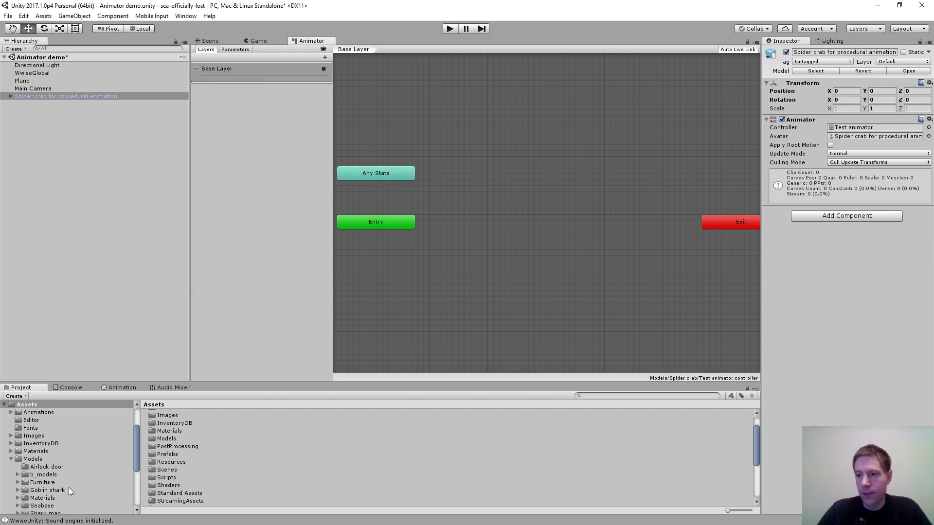
{"action": "scroll", "coordinate": [68, 487], "scroll_direction": "down", "scroll_amount": 3}
{"action": "left_click", "coordinate": [47, 492]}
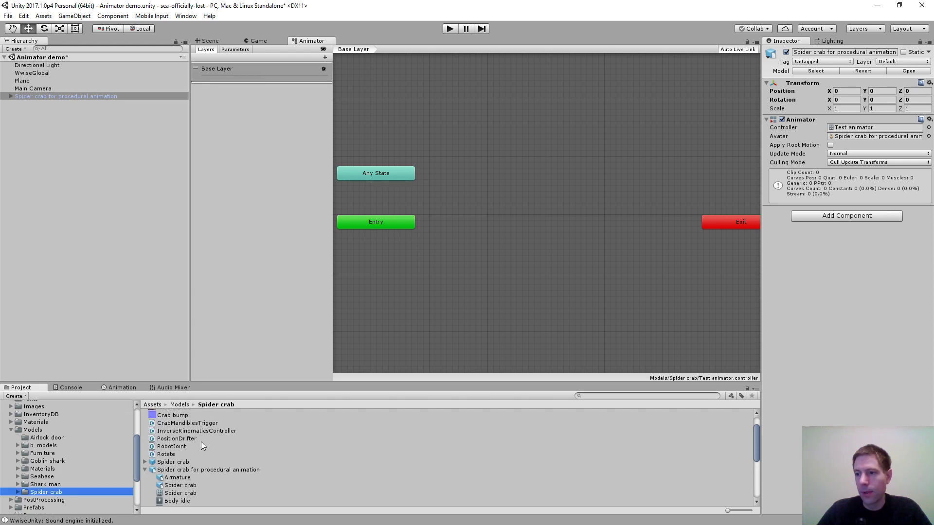
{"action": "left_click", "coordinate": [146, 469]}
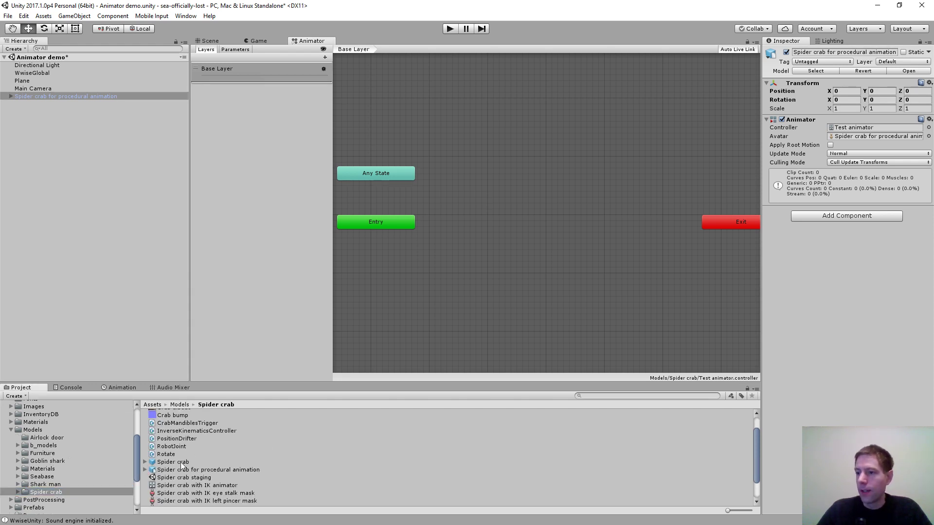
{"action": "left_click", "coordinate": [145, 470]}
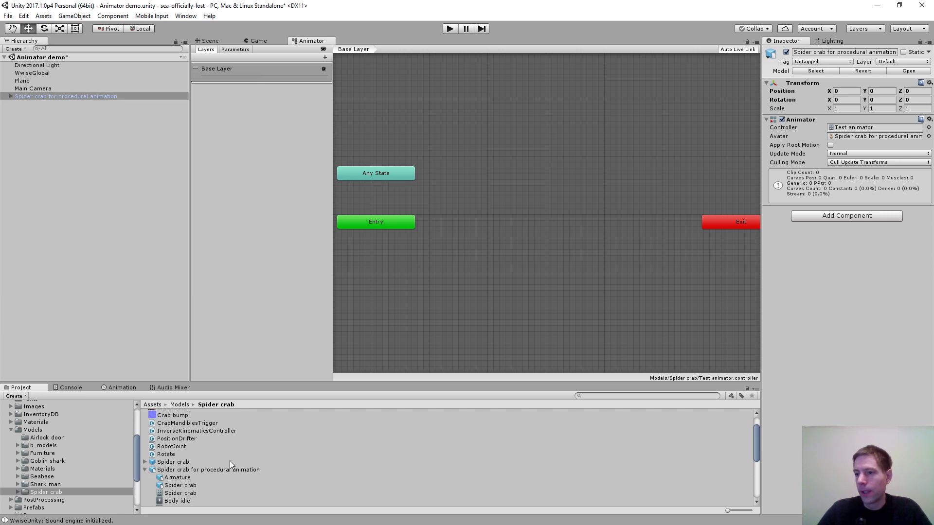
{"action": "scroll", "coordinate": [229, 460], "scroll_direction": "down", "scroll_amount": 3}
{"action": "left_click", "coordinate": [175, 472]}
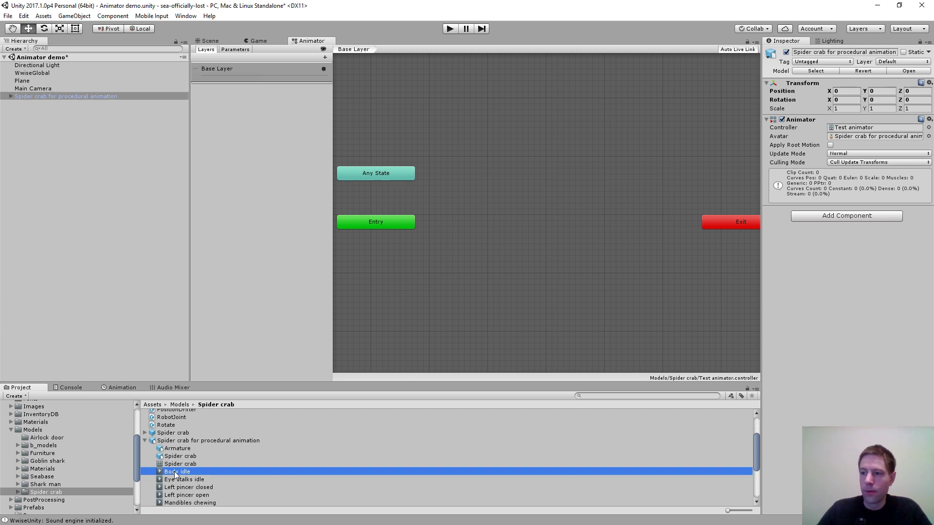
{"action": "left_click_drag", "start_coordinate": [175, 473], "coordinate": [503, 199]}
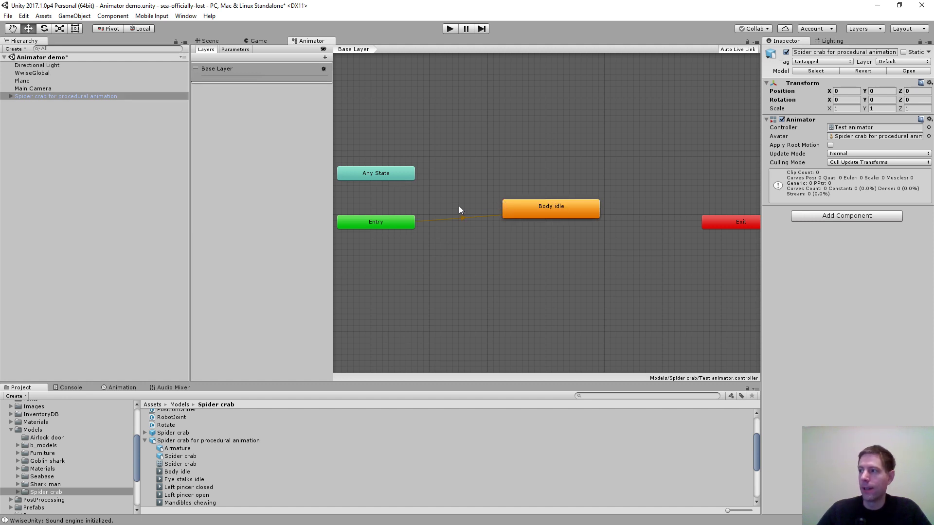
{"action": "left_click", "coordinate": [549, 210]}
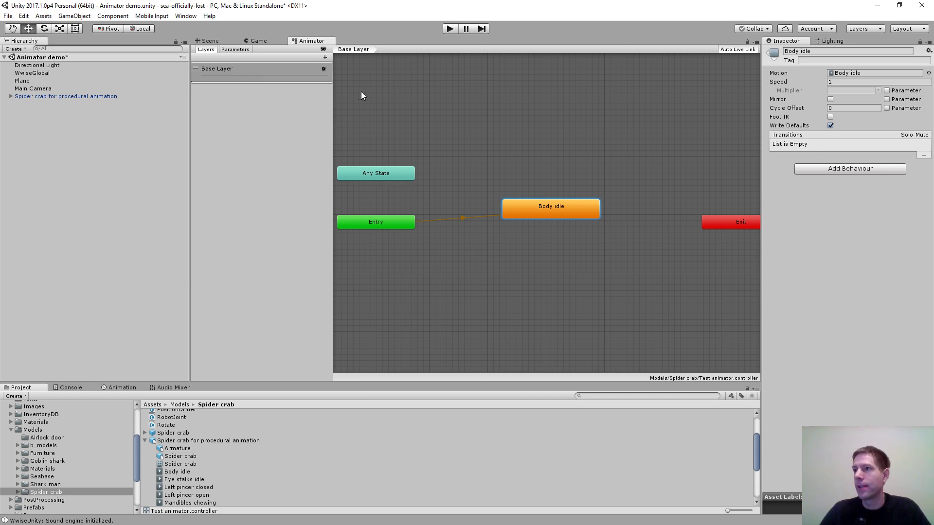
Dock the Animator window beside the Animation window and enlarge it to show the state graph while the scene plays
{"action": "left_click_drag", "start_coordinate": [315, 41], "coordinate": [154, 393]}
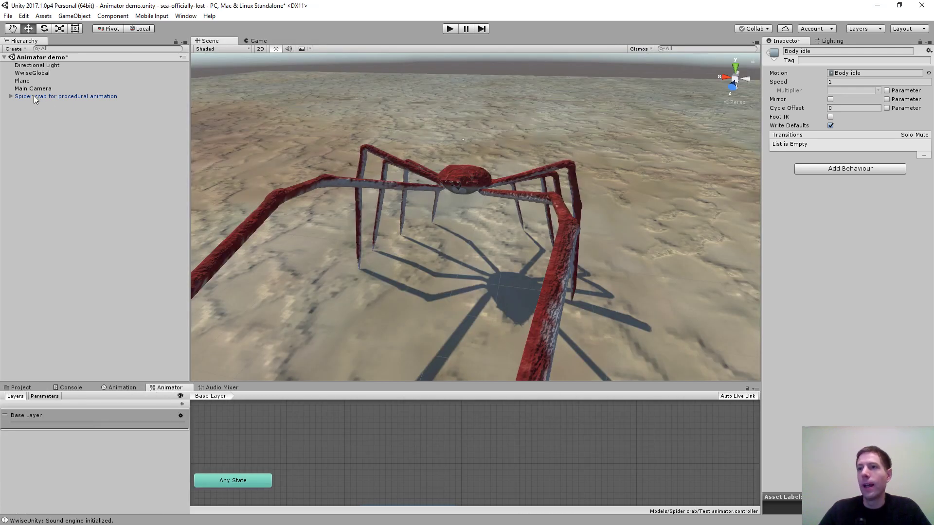
{"action": "left_click", "coordinate": [449, 28]}
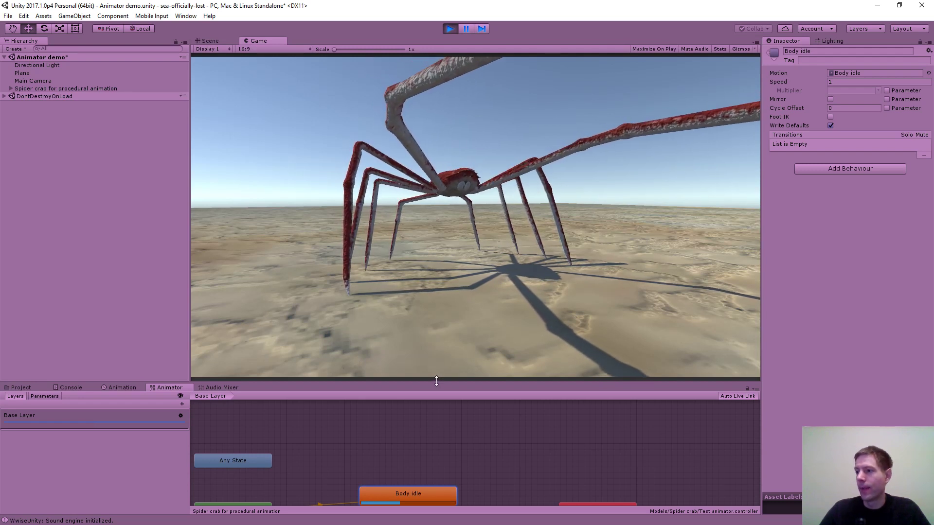
{"action": "left_click_drag", "start_coordinate": [441, 383], "coordinate": [441, 314]}
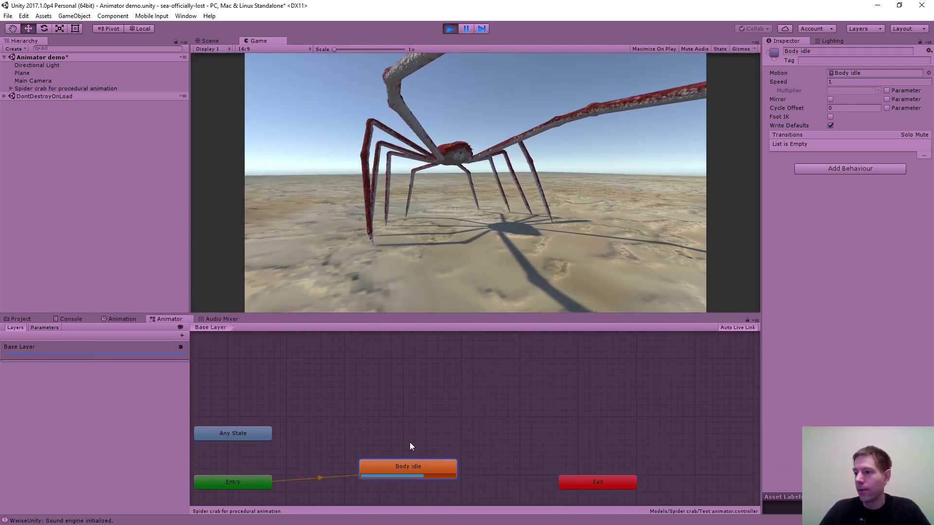
{"action": "middle_click_drag", "start_coordinate": [393, 432], "coordinate": [436, 388]}
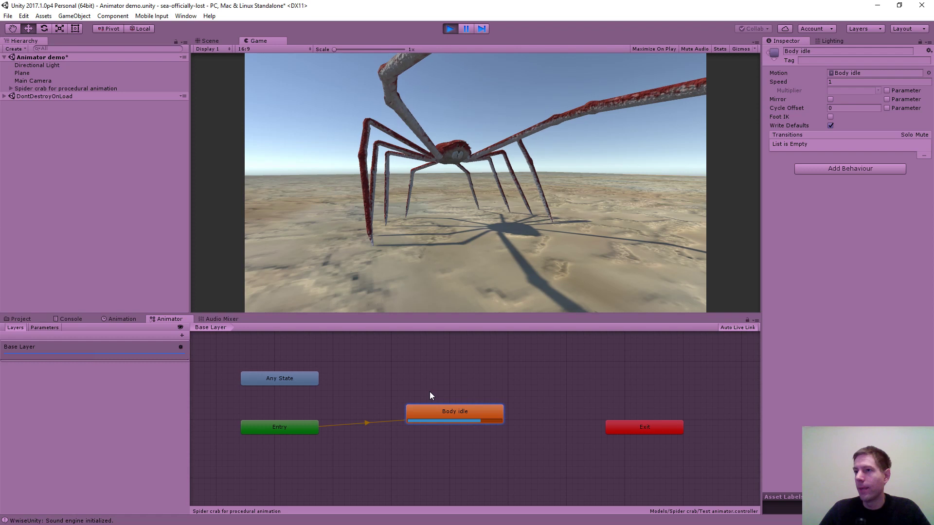
Watch the Body idle state's progress while selecting the crab, Main Camera and Directional Light in turn, and stop play mode
{"action": "left_click", "coordinate": [39, 89]}
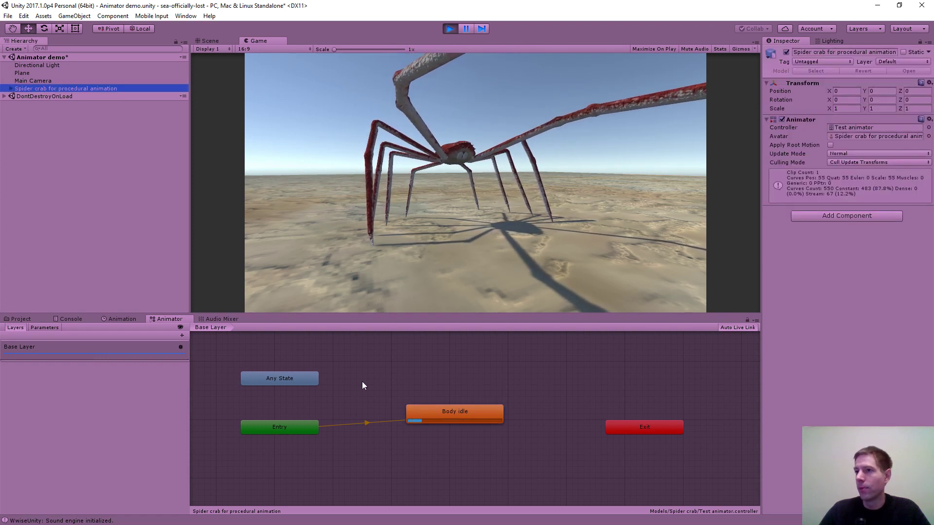
{"action": "left_click", "coordinate": [40, 81]}
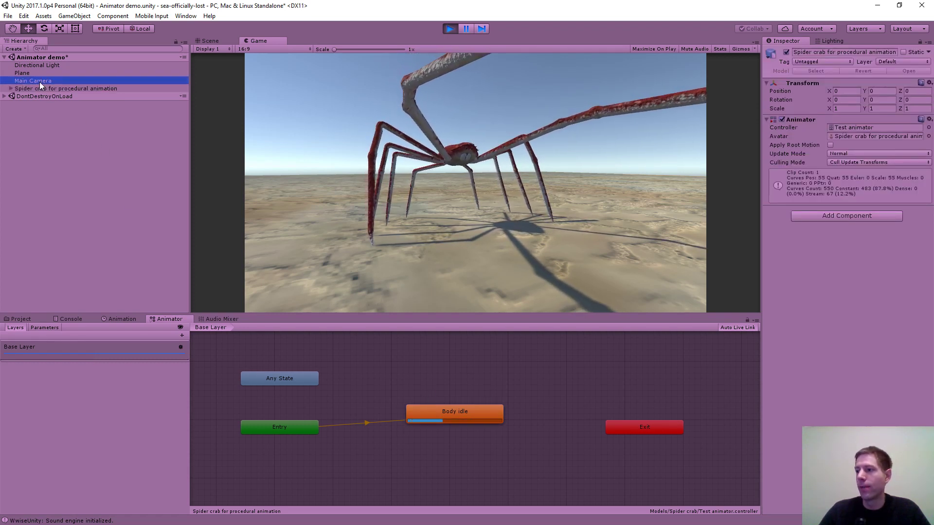
{"action": "left_click", "coordinate": [31, 65]}
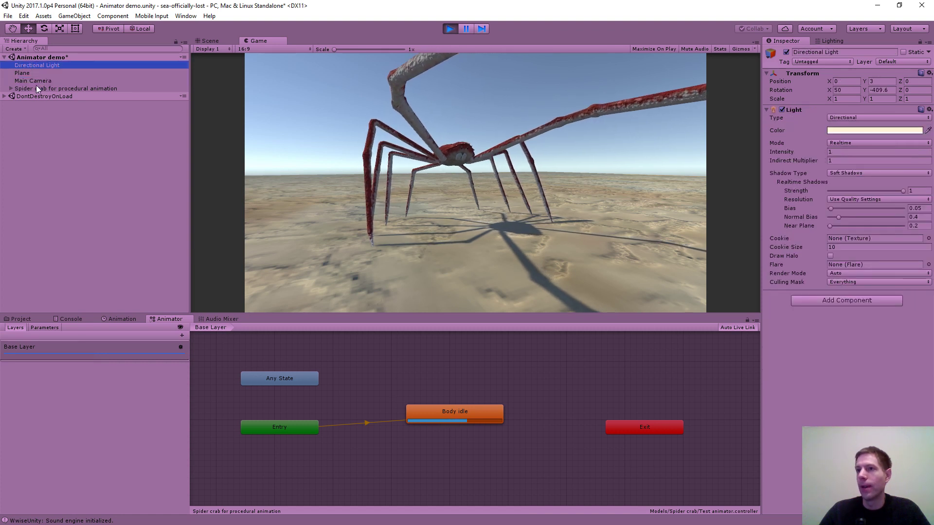
{"action": "left_click", "coordinate": [36, 89]}
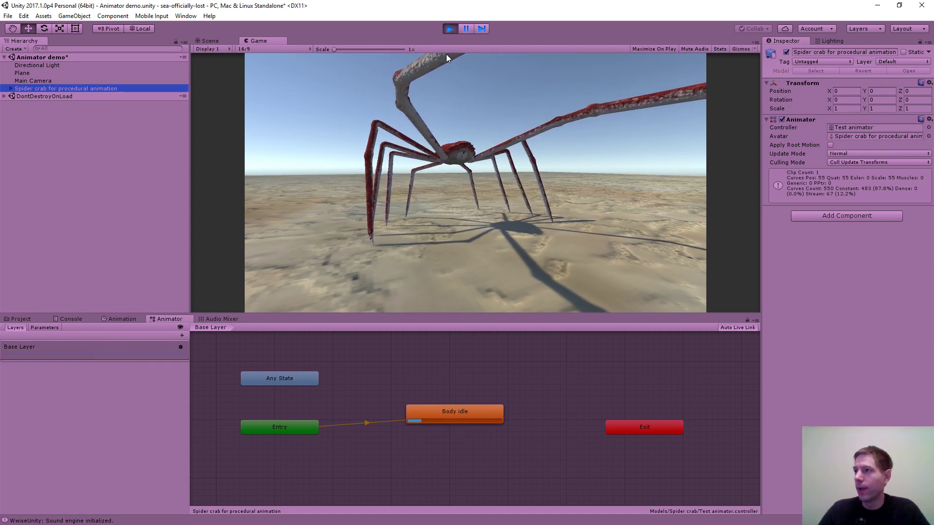
{"action": "left_click", "coordinate": [450, 29]}
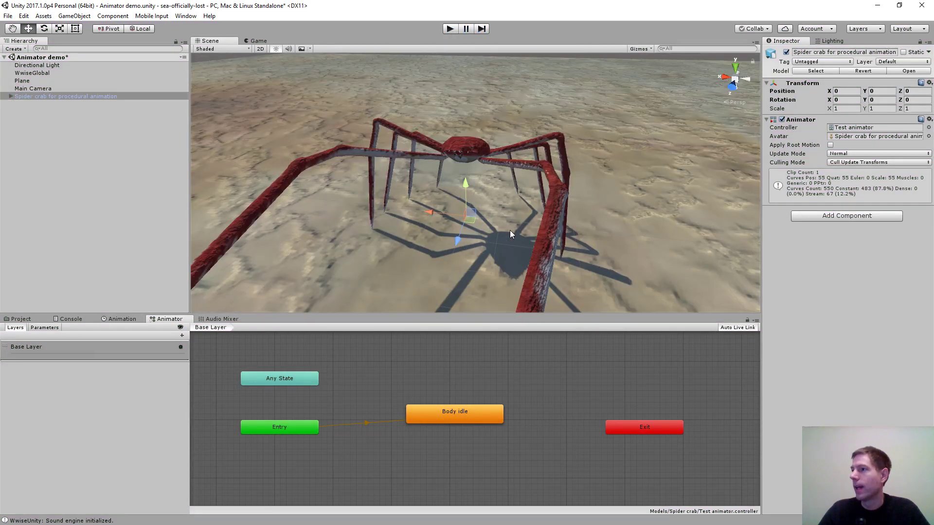